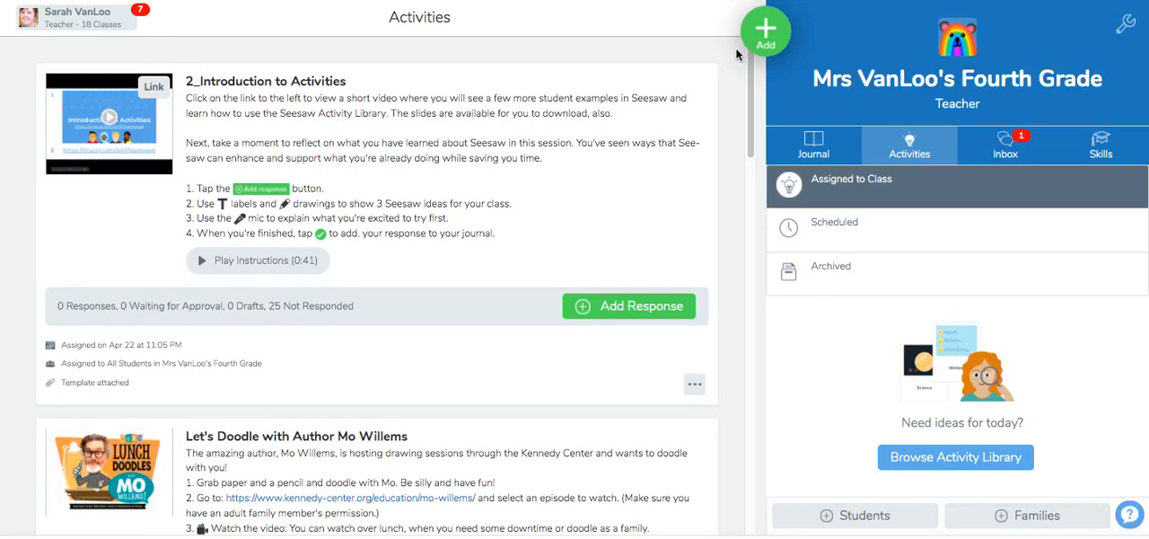
Create a new activity to assign and name it "My Favorite Book".
left_click(778, 51)
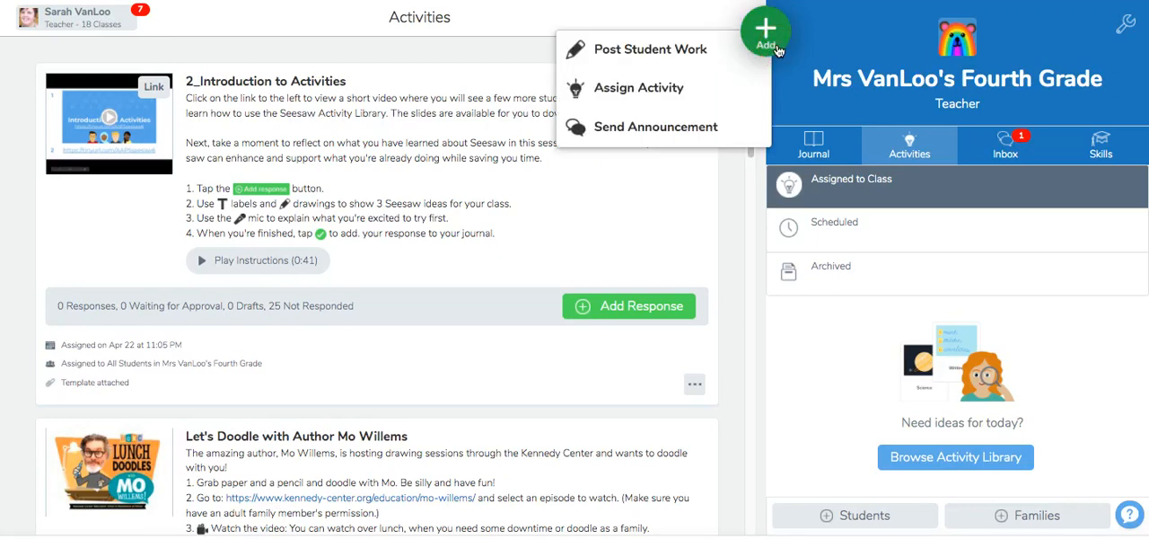
left_click(643, 83)
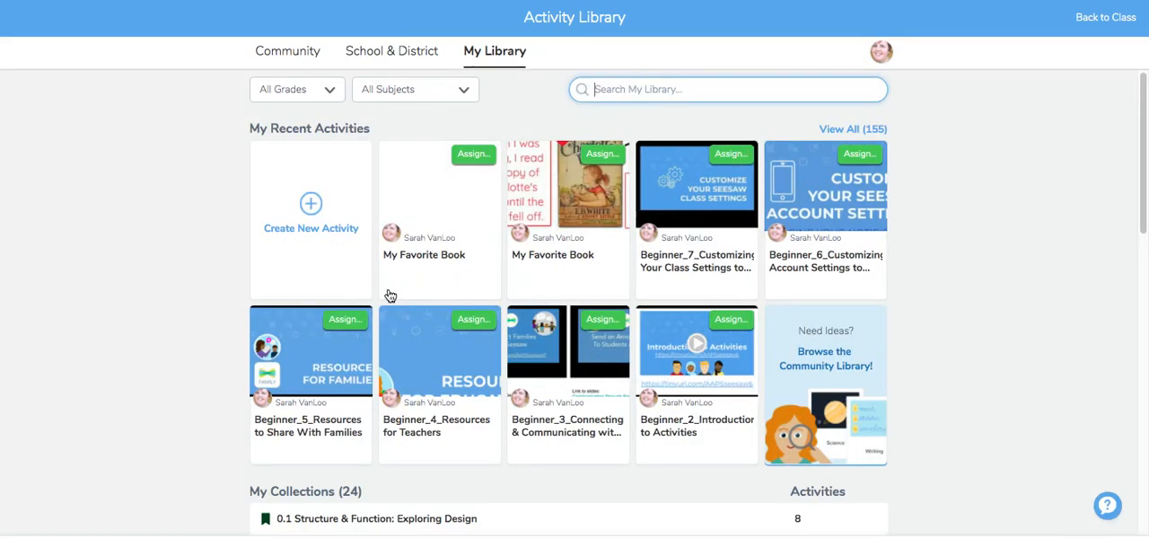
left_click(316, 205)
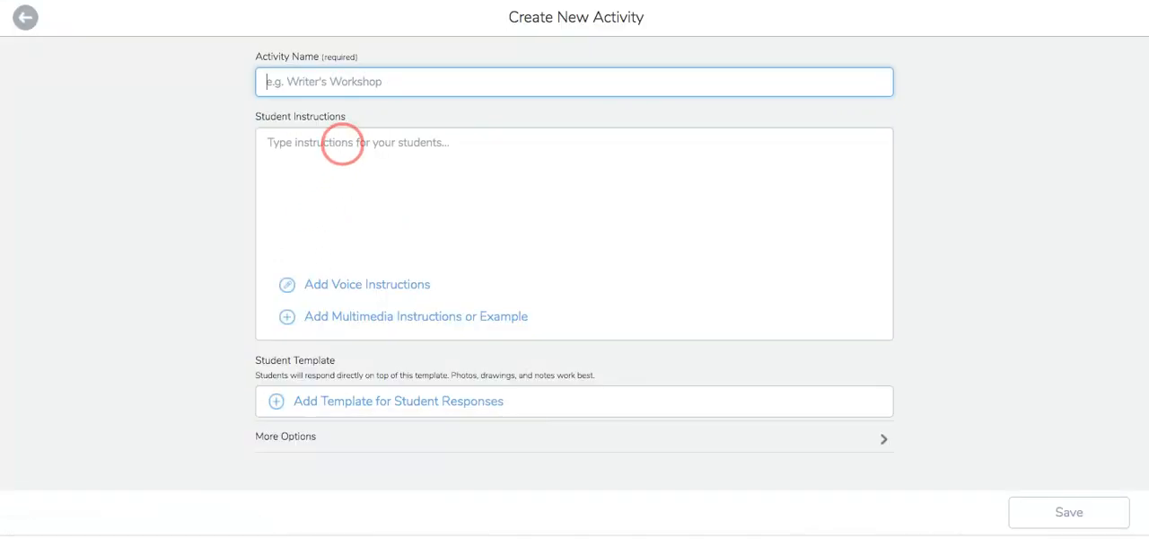
type("My")
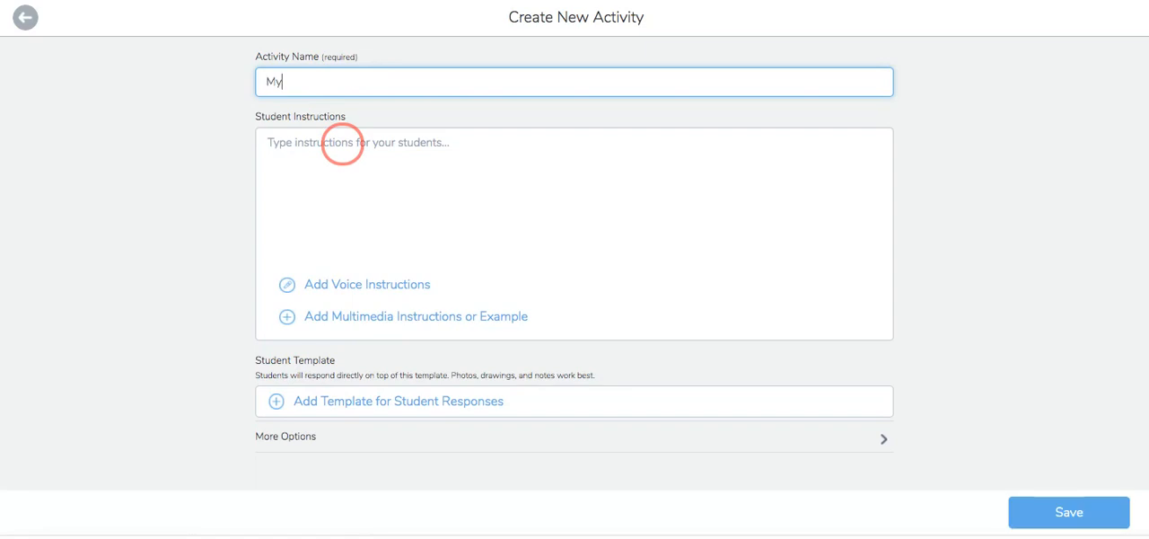
type(" Favorite Book")
Fill the student instructions with the prepared book talk text and its five numbered steps, ending with "Be creative and have fun!".
left_click(342, 144)
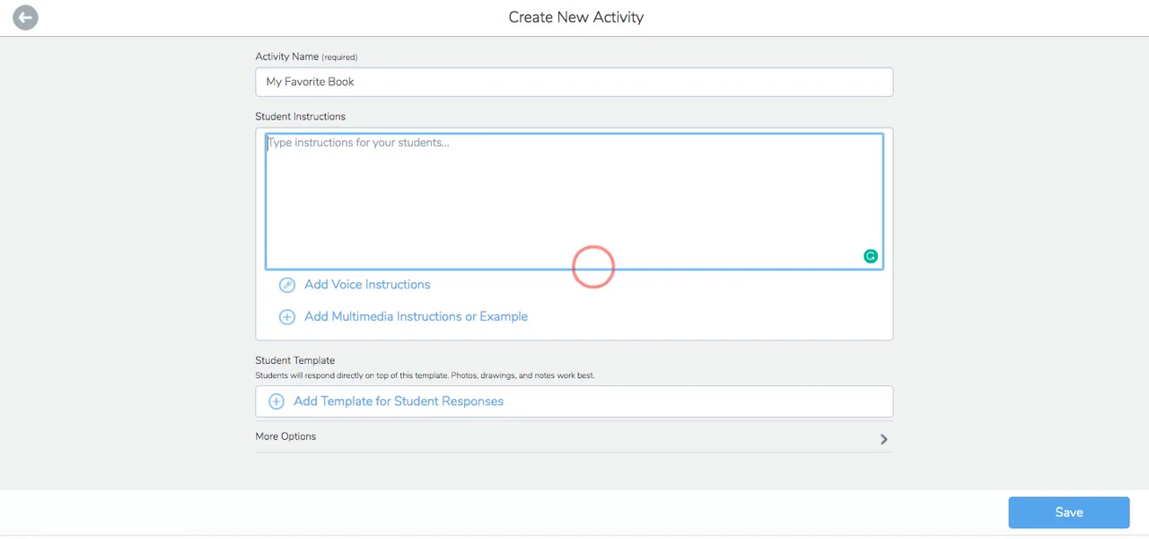
key("ctrl+v")
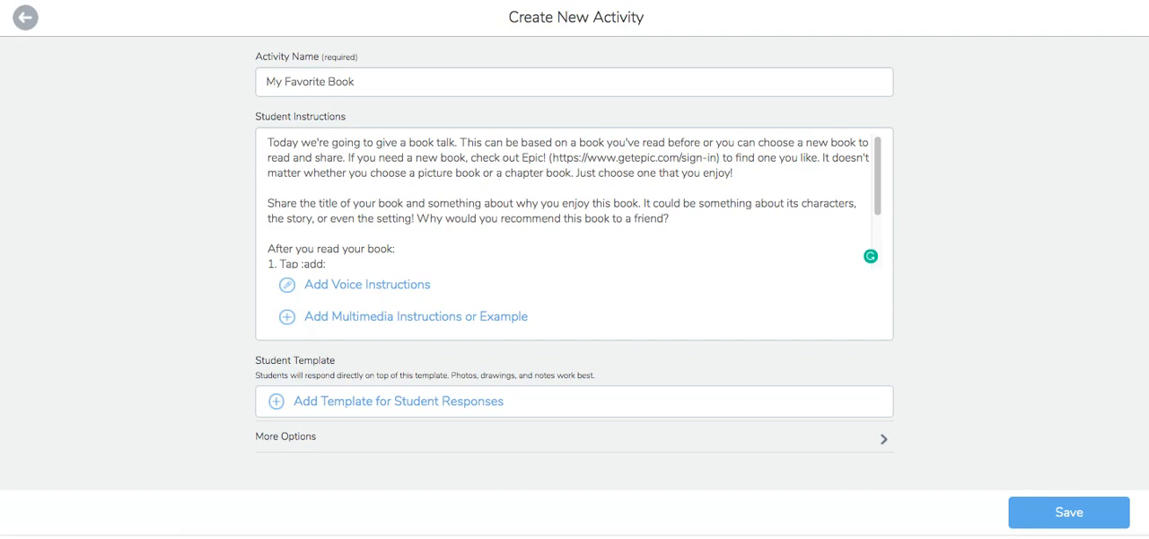
scroll(495, 159, "down", 2)
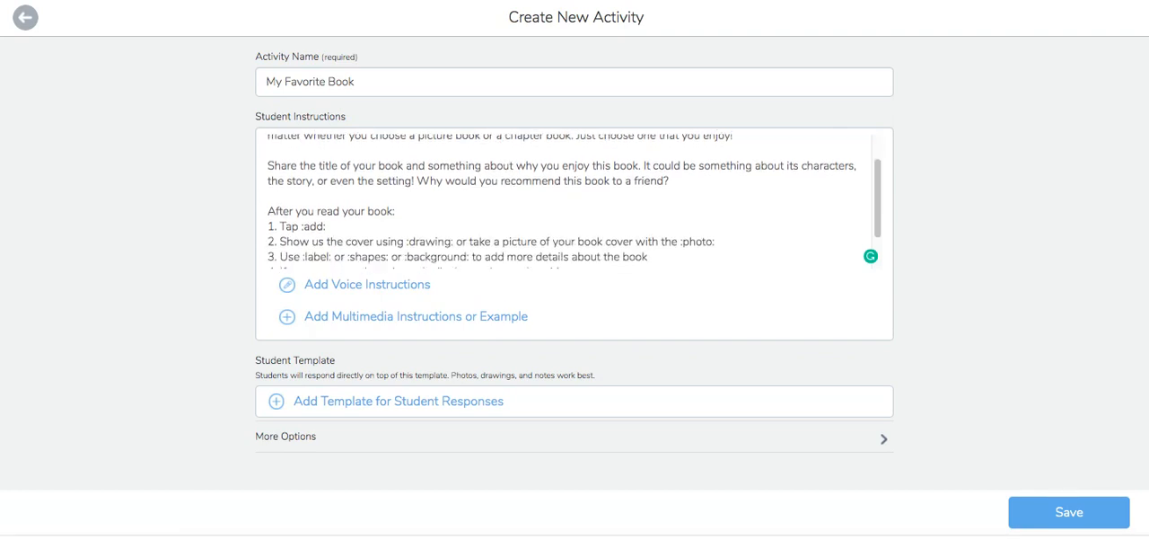
scroll(565, 199, "down", 1)
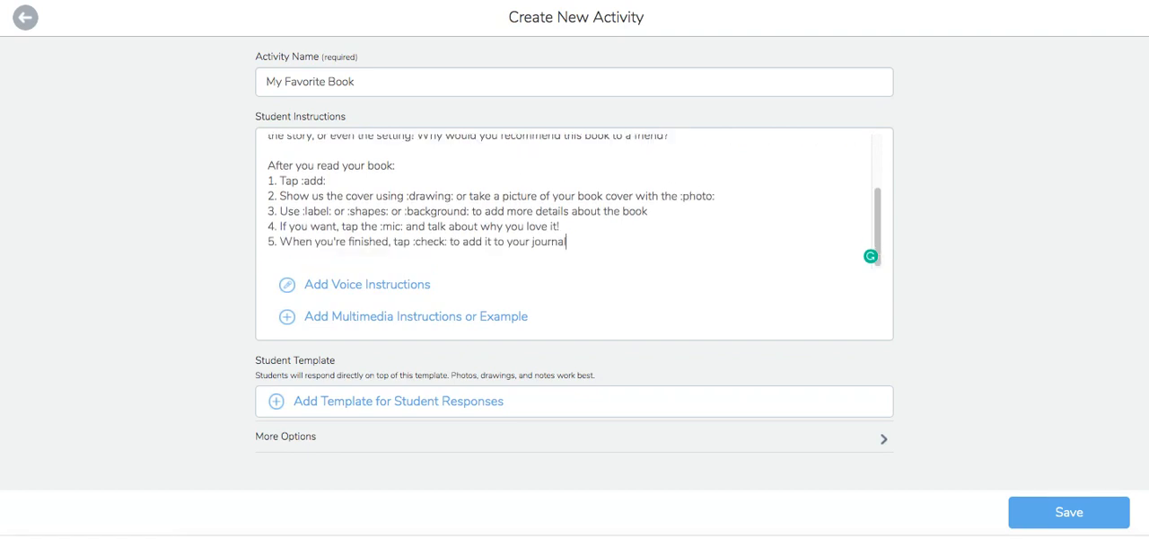
mouse_move(268, 165)
left_mouse_down()
mouse_move(491, 202)
mouse_move(595, 239)
mouse_move(585, 238)
left_mouse_up()
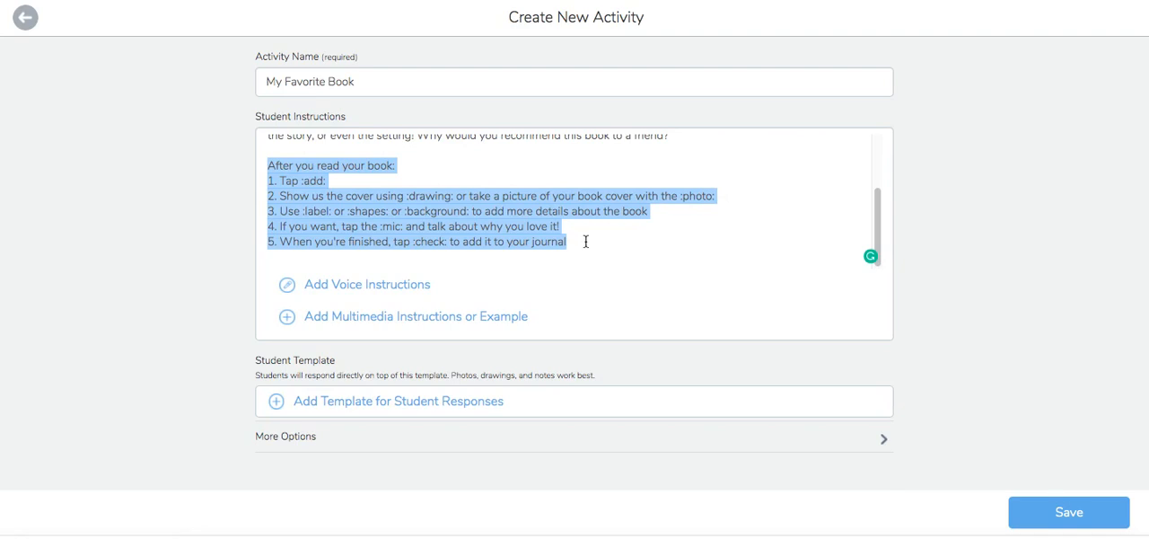
left_click(278, 180)
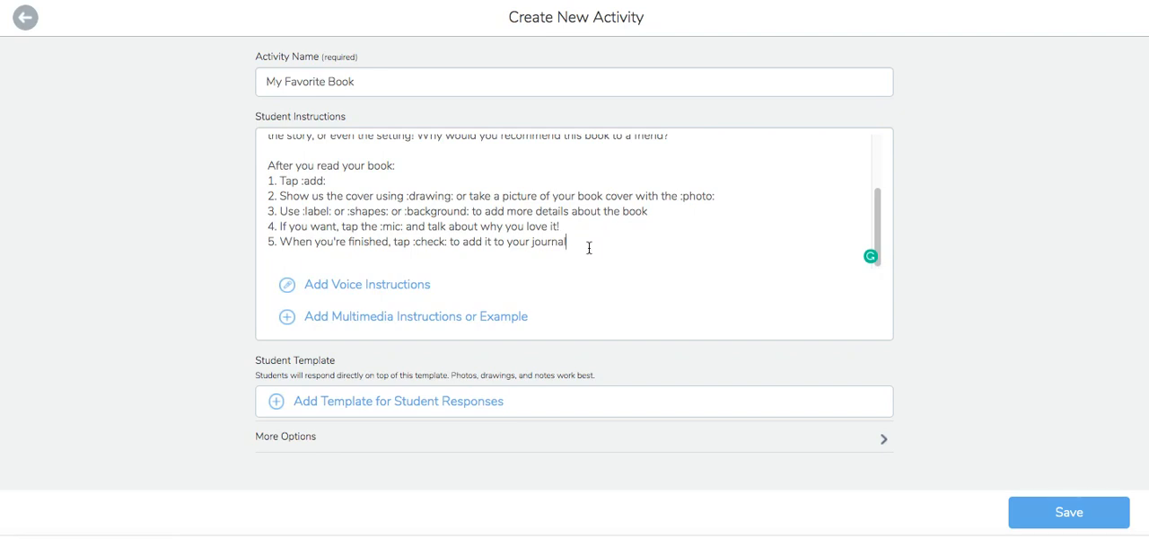
type("Be creative and have fun!")
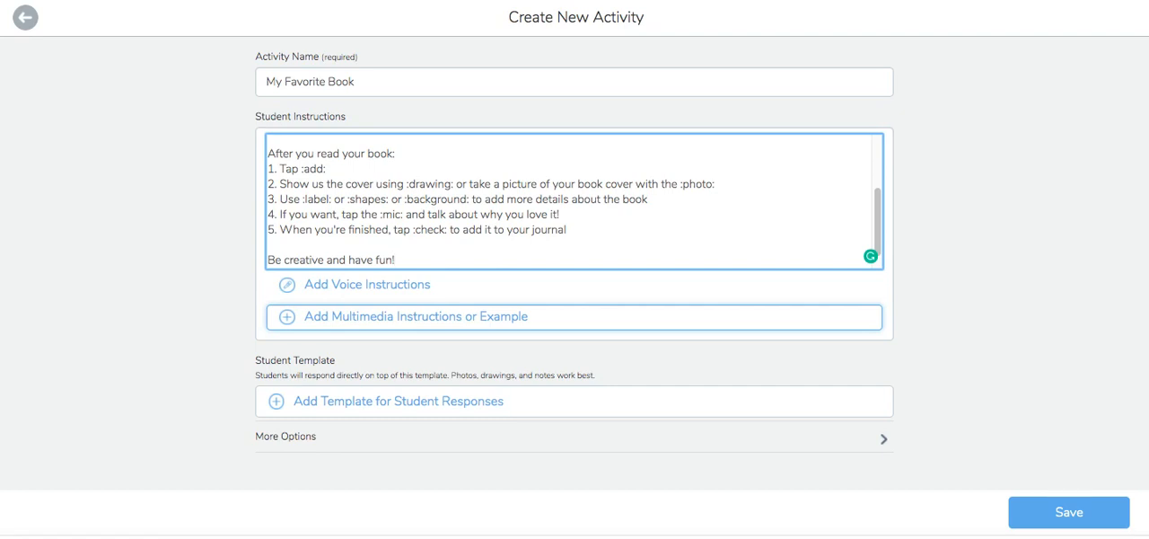
Attach a black drawing of a round body with six legs as the multimedia example and save the activity.
left_click(364, 318)
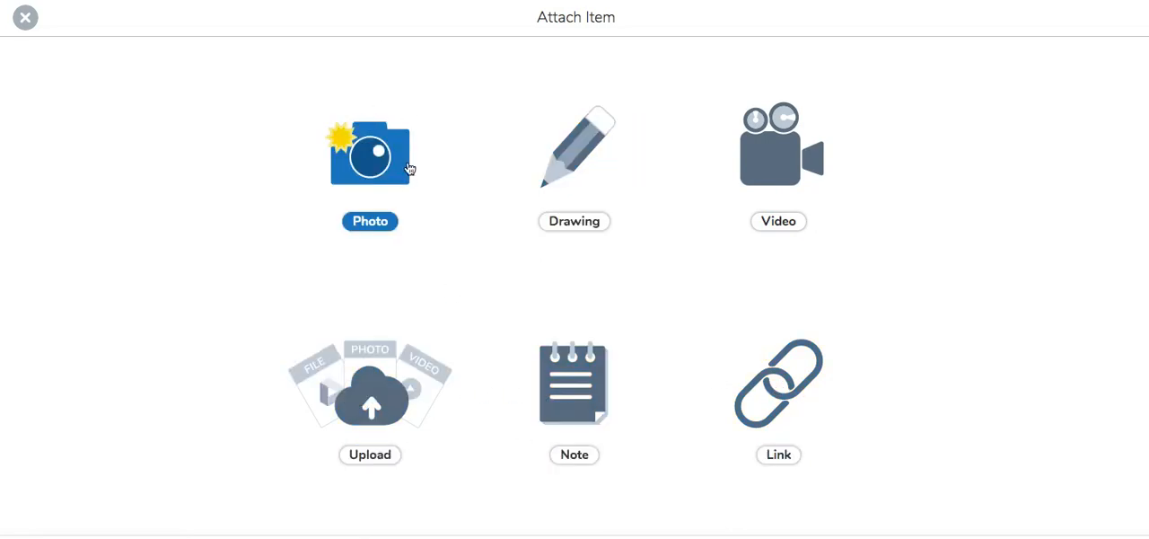
left_click(571, 154)
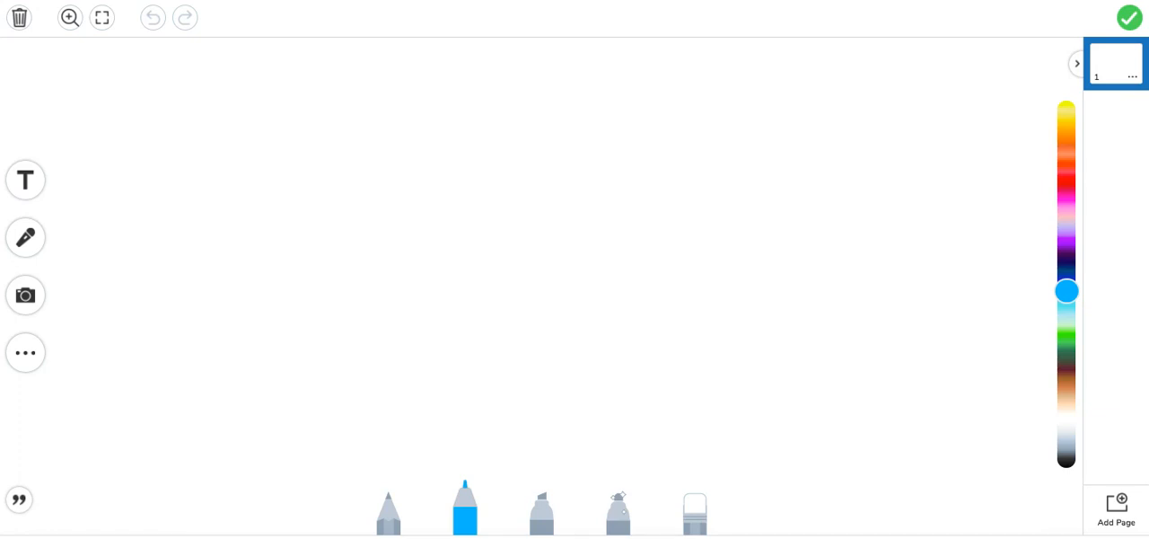
left_click(28, 182)
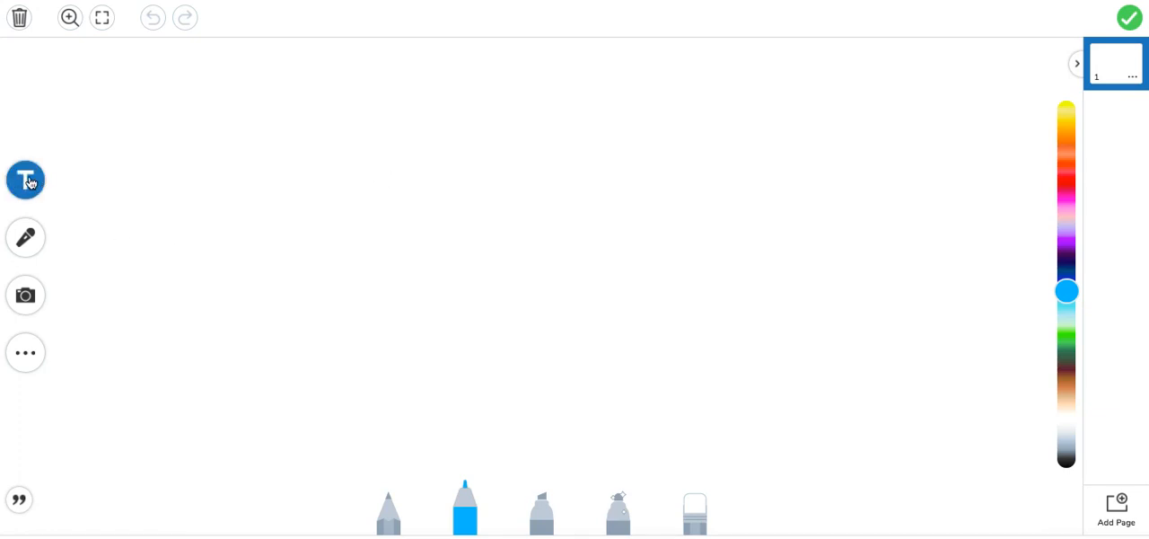
left_click(25, 355)
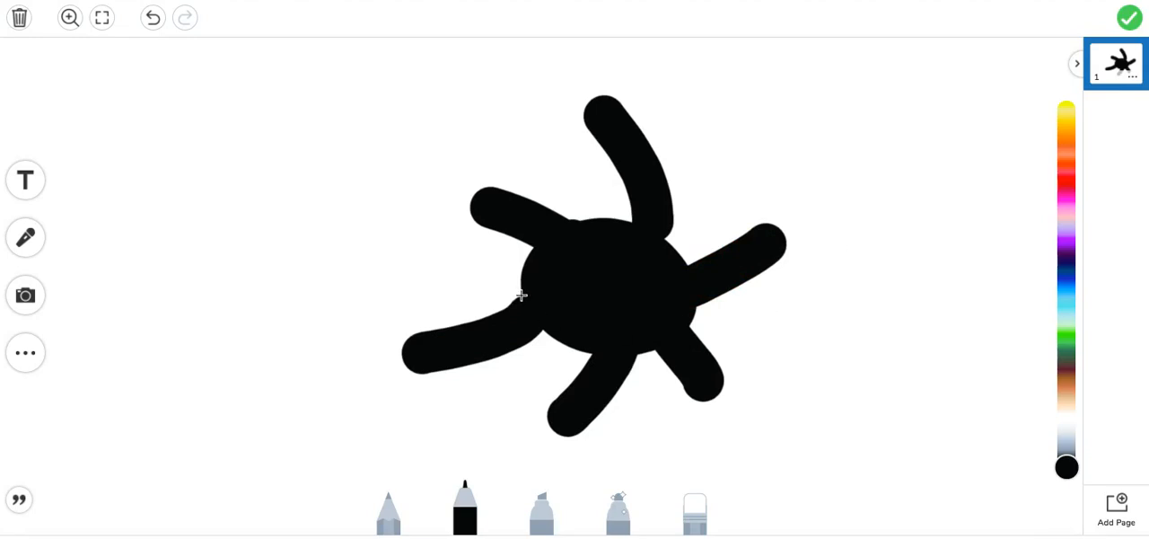
left_click(1129, 17)
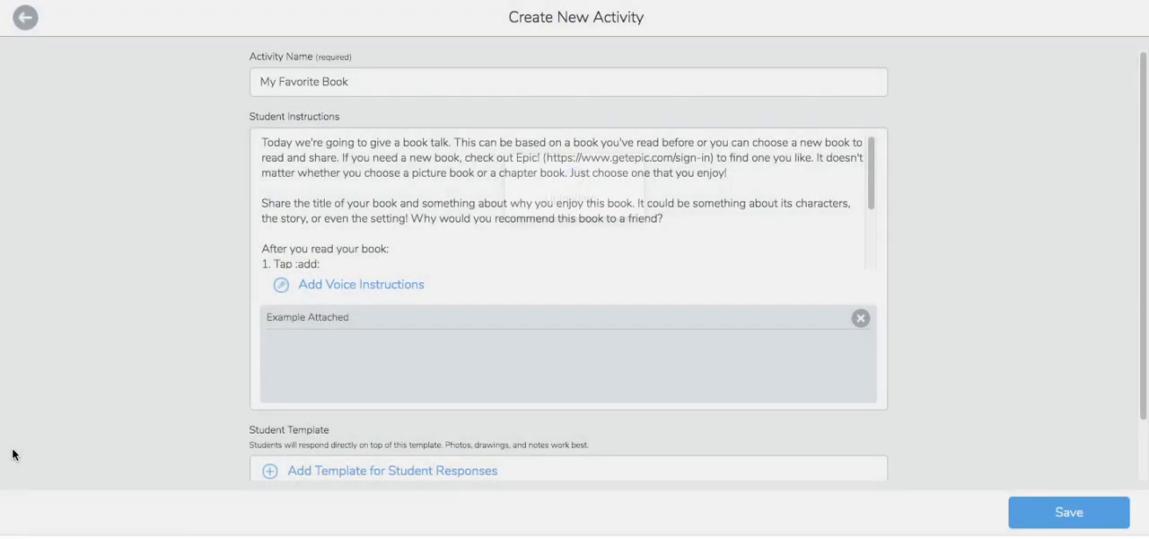
scroll(558, 373, "down", 2)
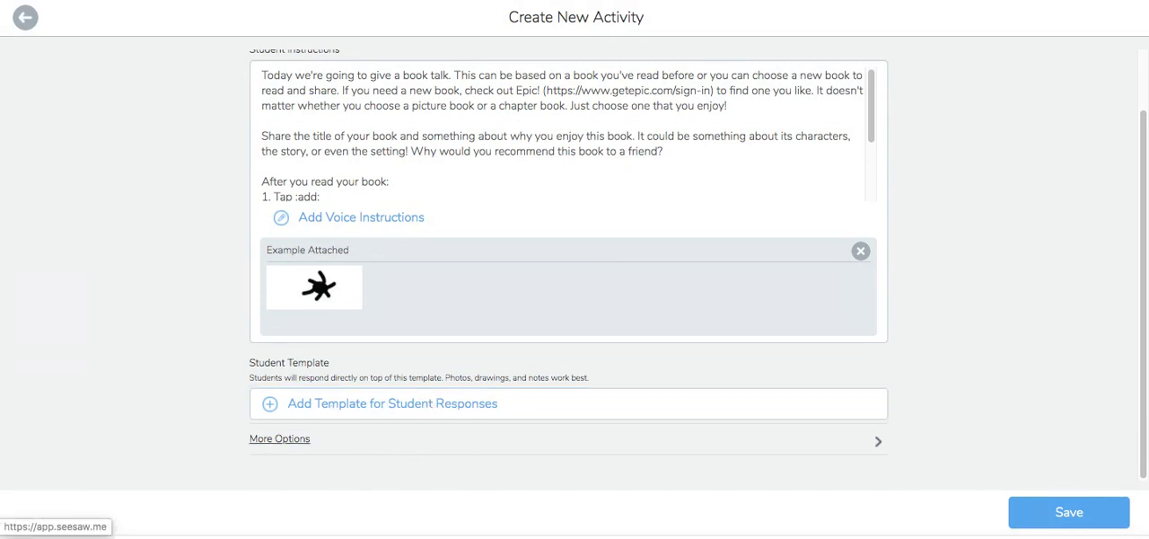
left_click(1056, 513)
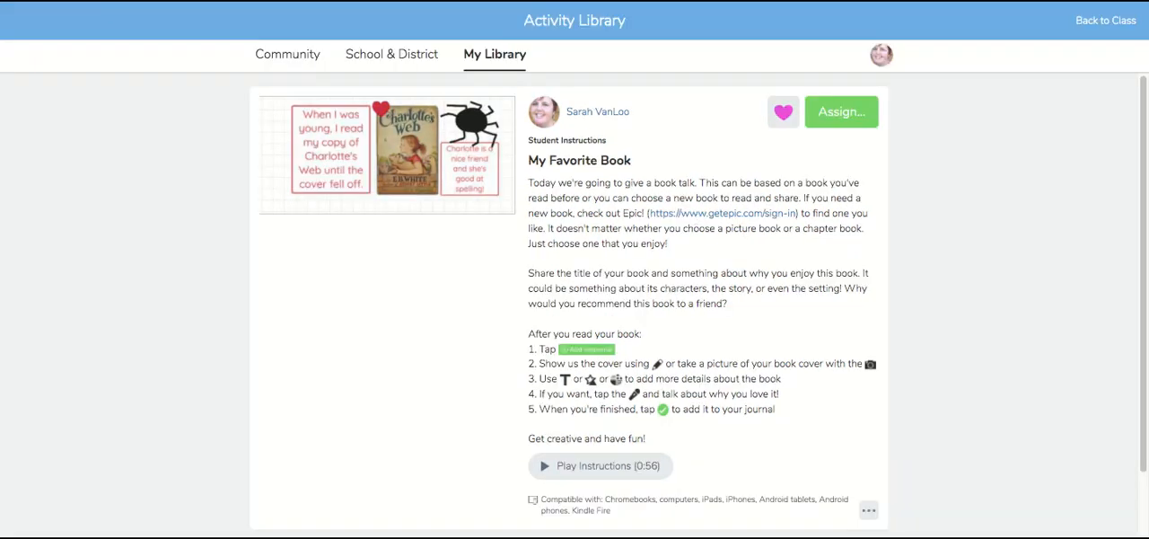
Start assigning the "My Favorite Book" activity and select the teacher's Fourth Grade class.
left_click(840, 117)
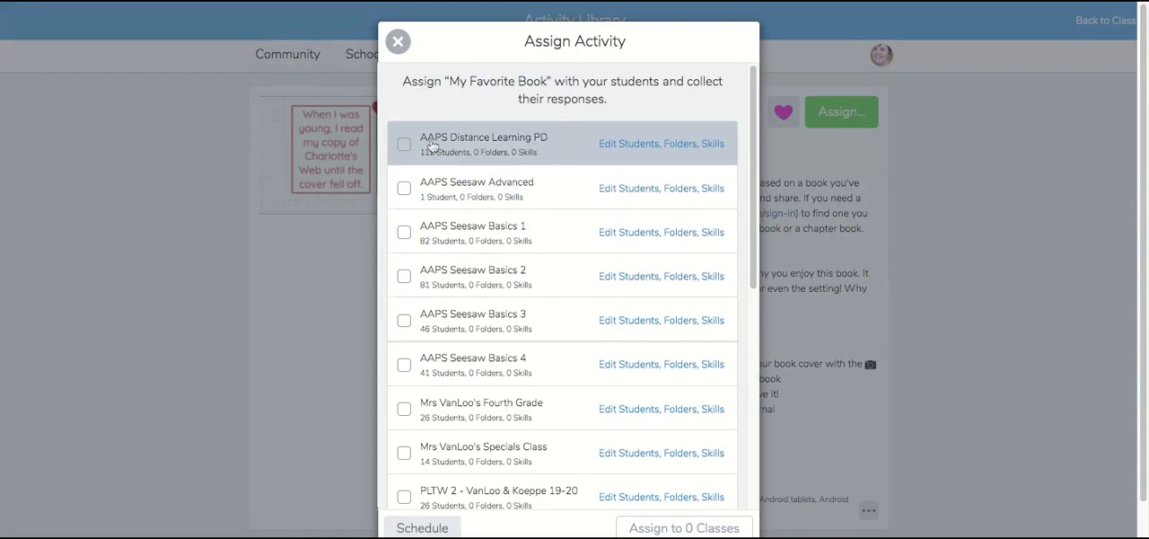
scroll(476, 223, "down", 1)
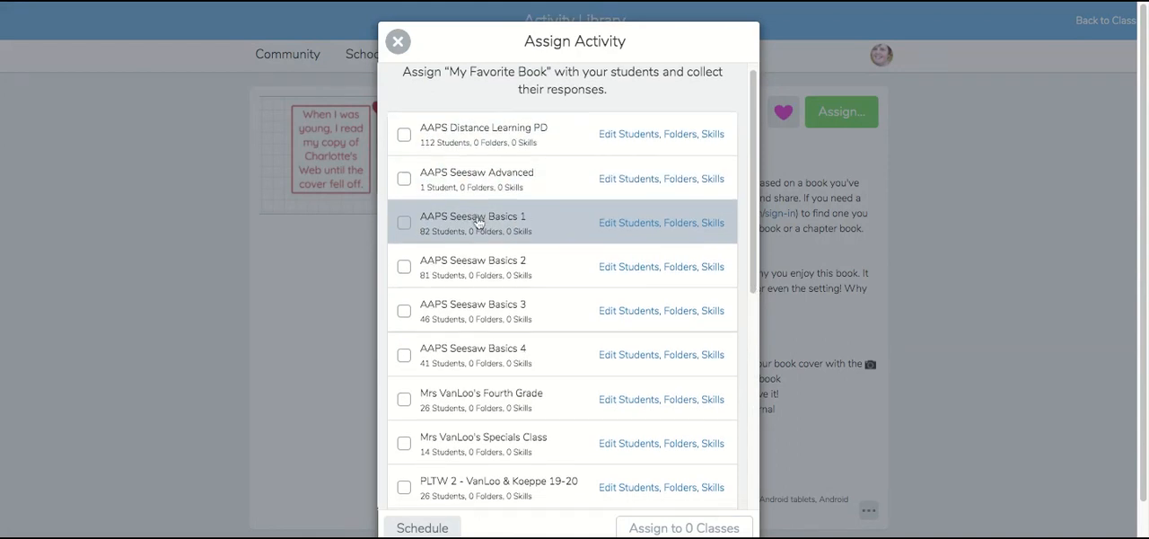
scroll(467, 225, "down", 1)
left_click(404, 382)
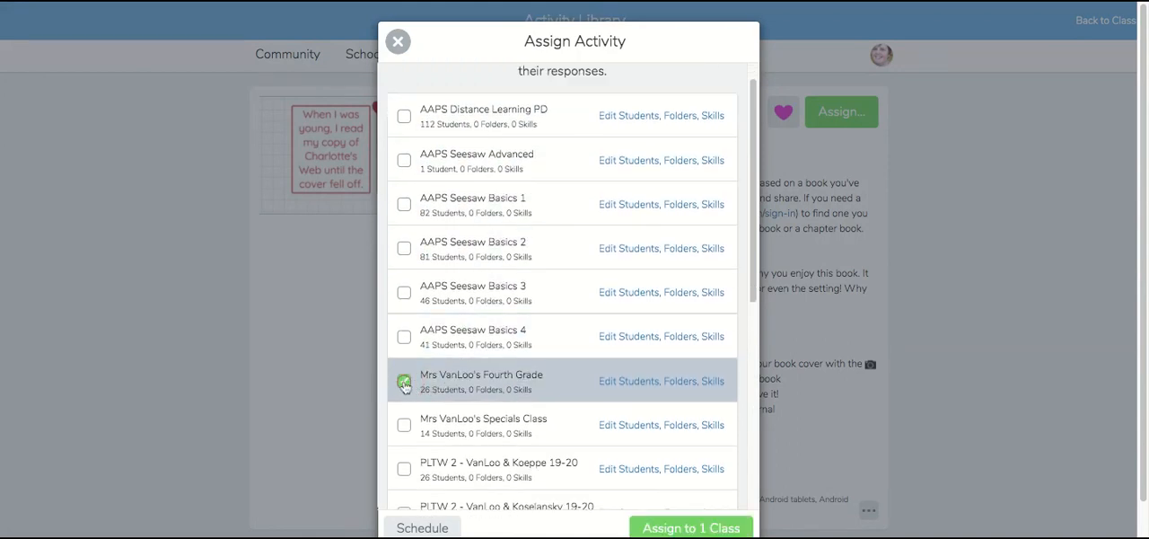
Limit the Fourth Grade assignment to the first four students listed after Sample Student, deselecting all others.
left_click(625, 382)
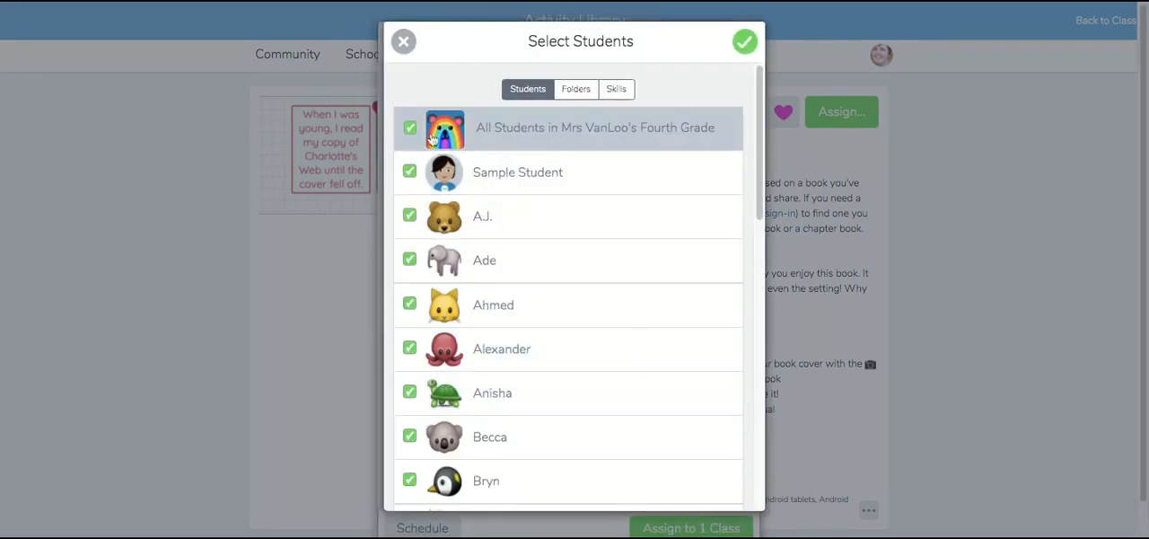
left_click(410, 127)
left_click(406, 216)
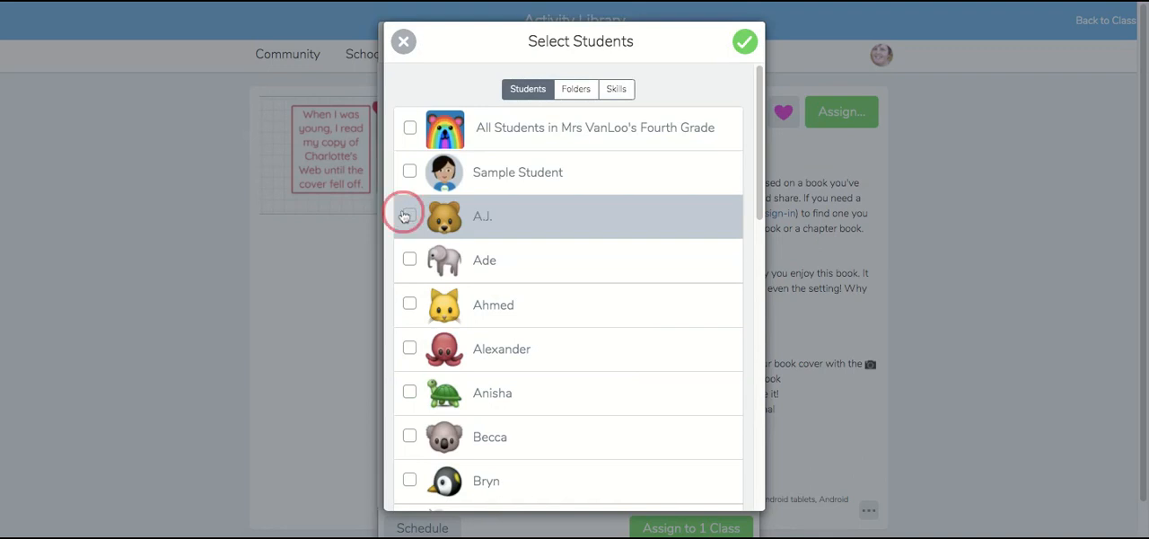
left_click(409, 304)
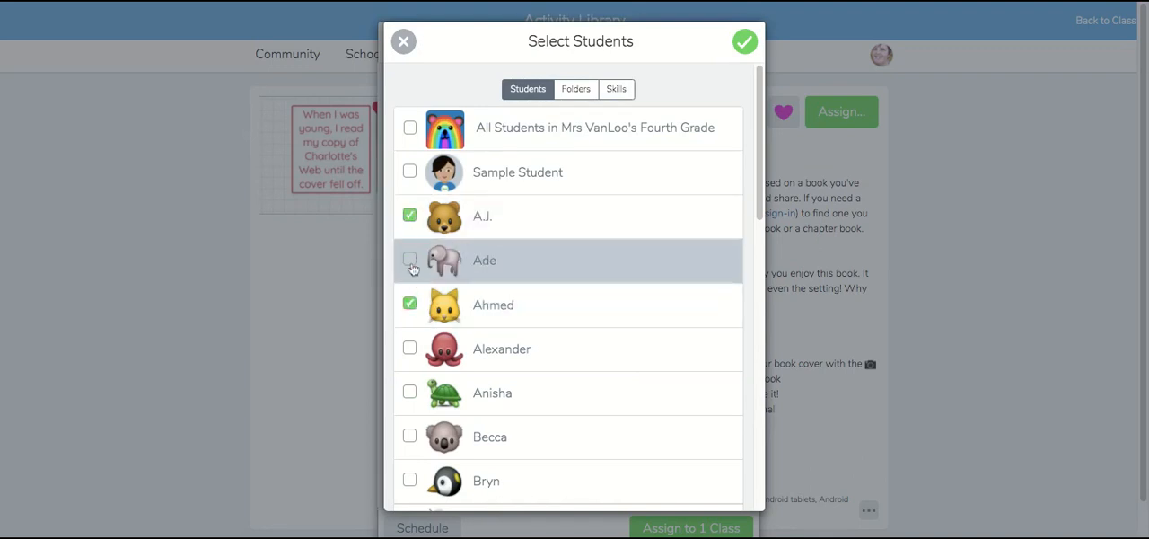
left_click(410, 260)
left_click(409, 348)
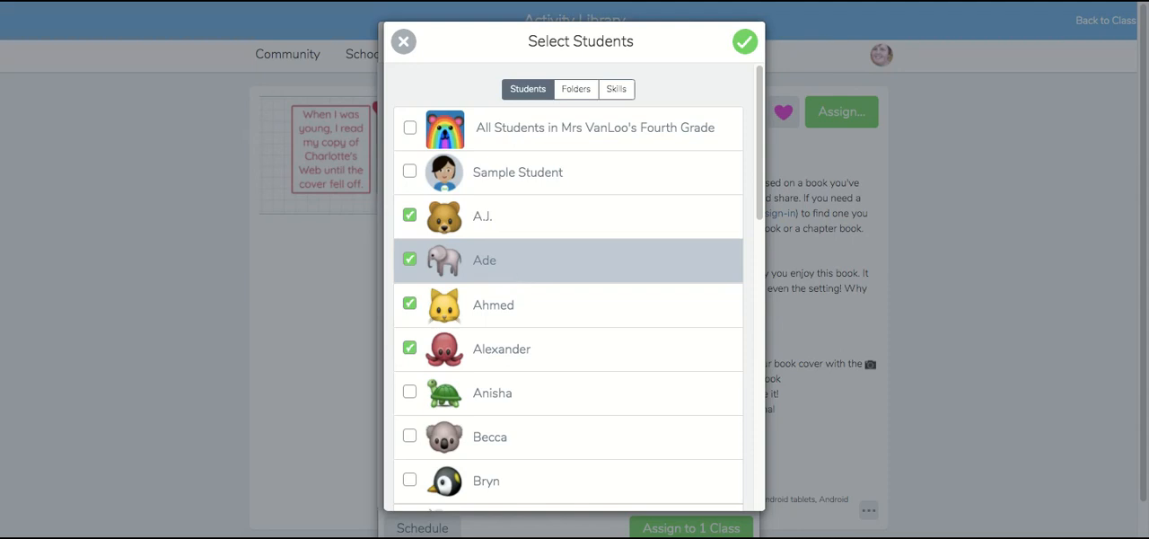
Create a gray folder named "Readers Workshop" for the assignment's responses and confirm the student and folder selection.
left_click(579, 94)
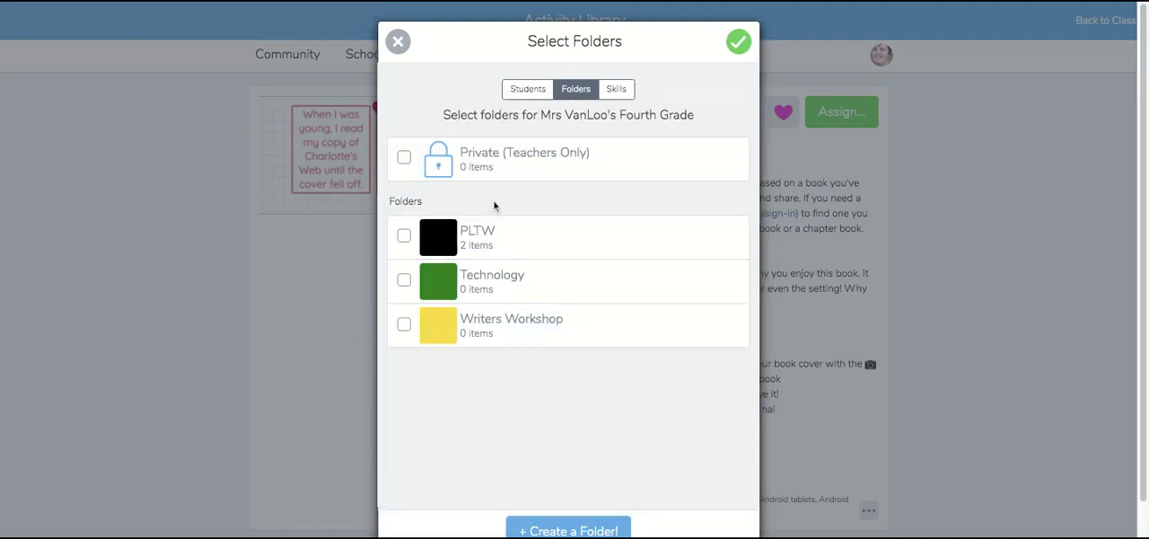
left_click(557, 528)
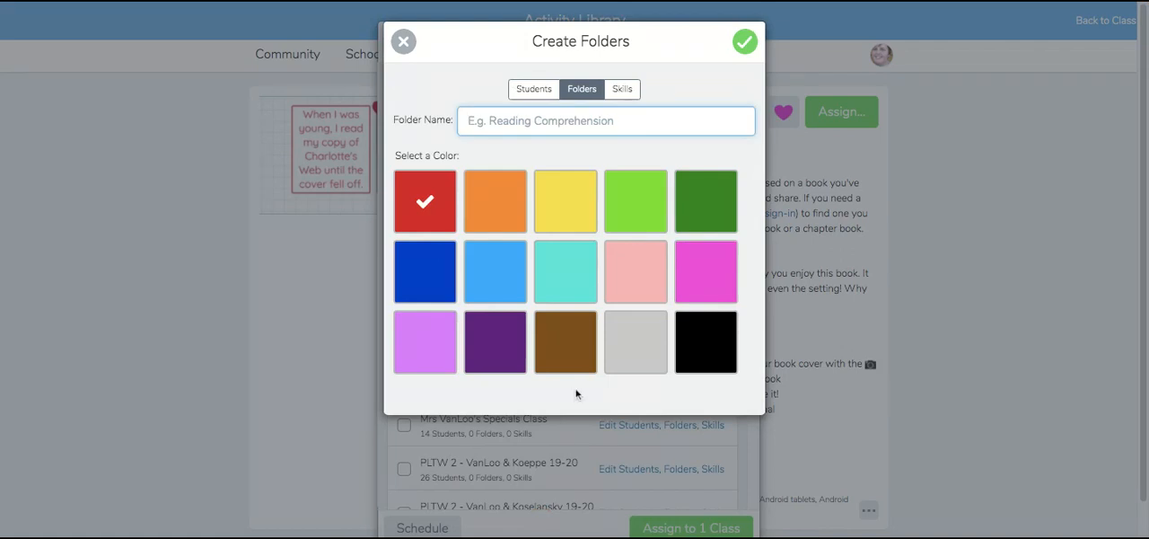
type("Readers")
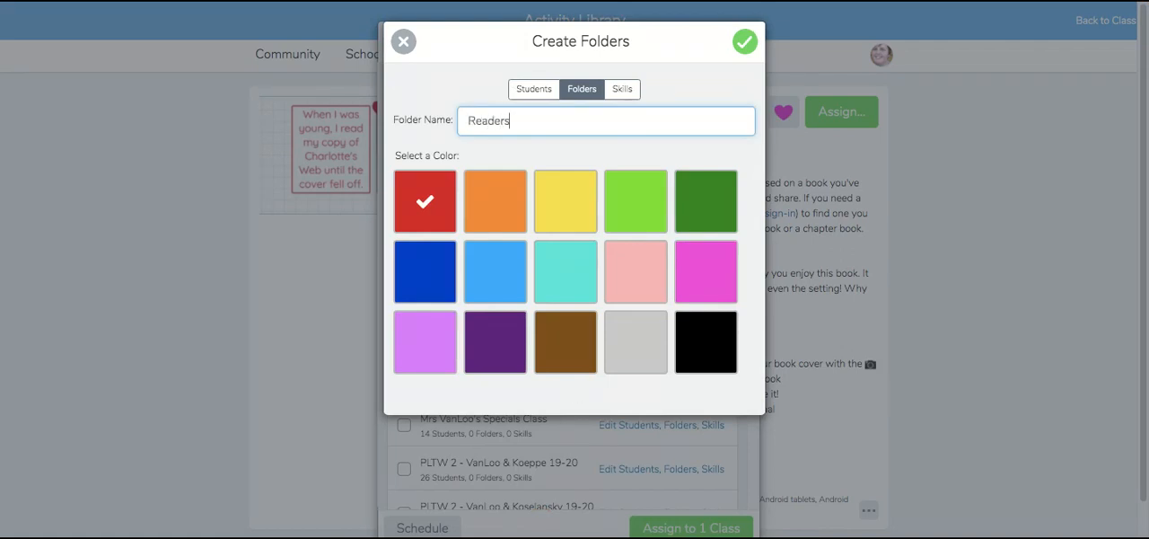
type(" Workshop")
left_click(638, 338)
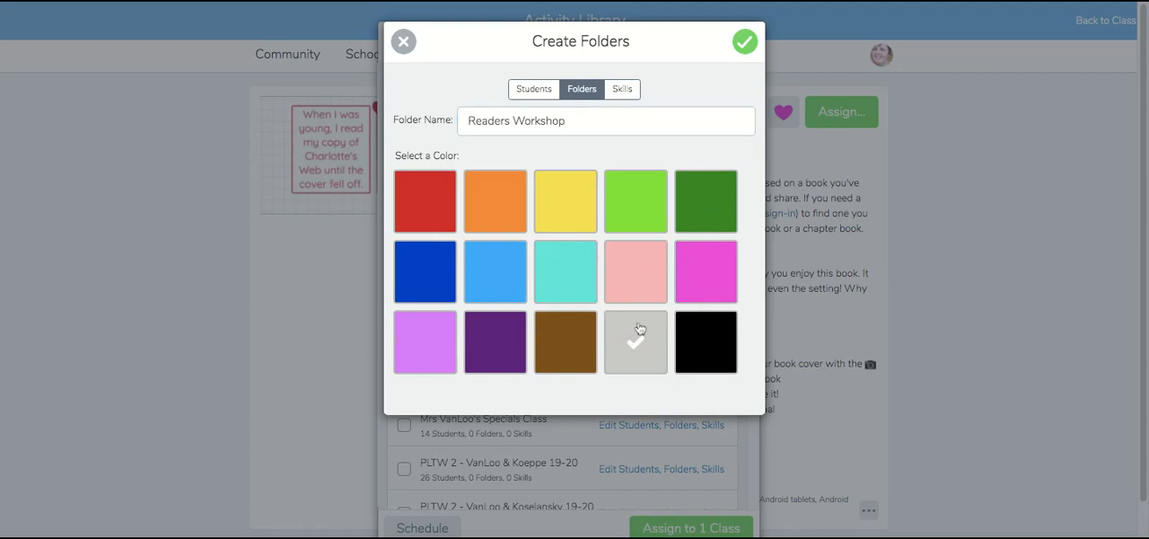
left_click(740, 49)
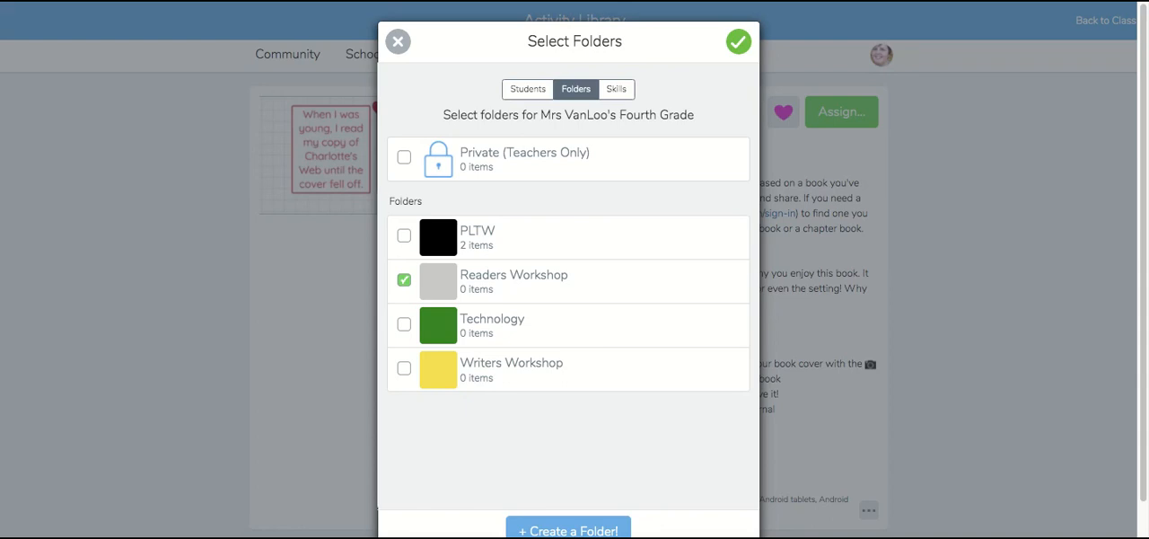
left_click(736, 42)
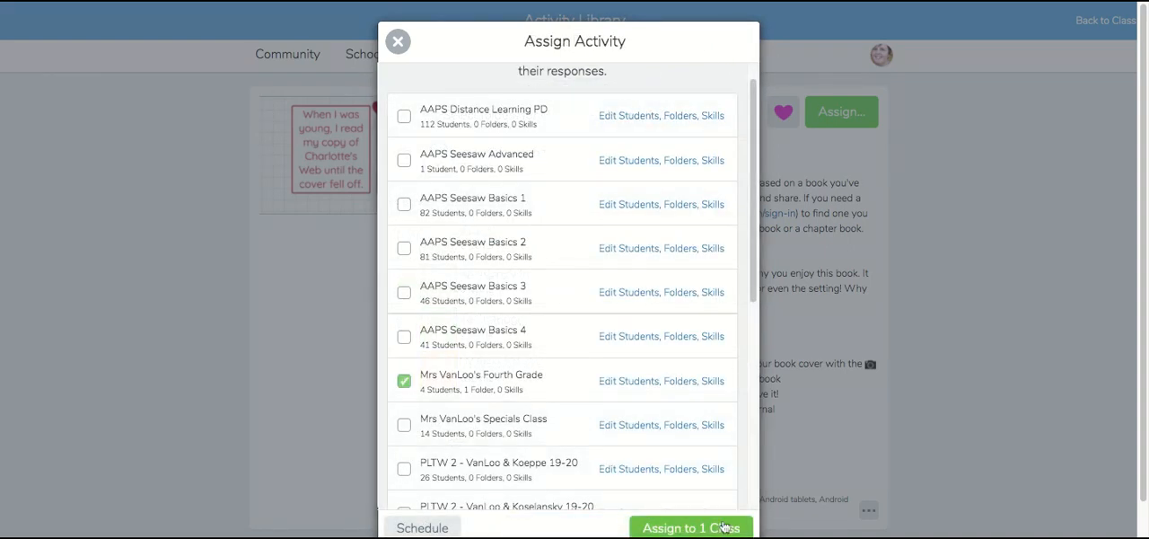
Schedule the activity to be assigned on a specific date, April 27, instead of immediately.
left_click(421, 529)
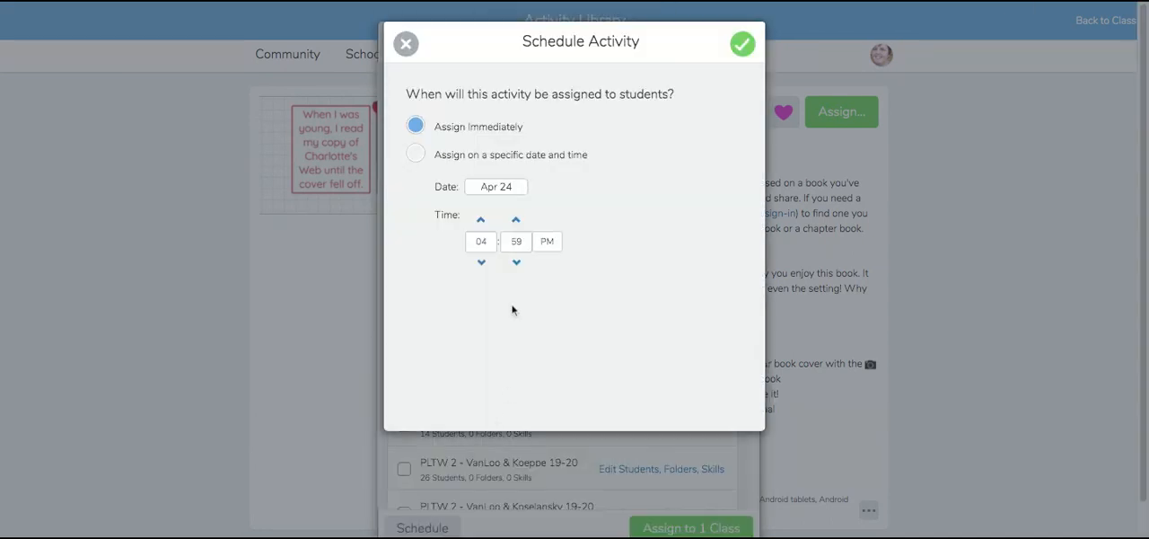
left_click(430, 162)
left_click(486, 186)
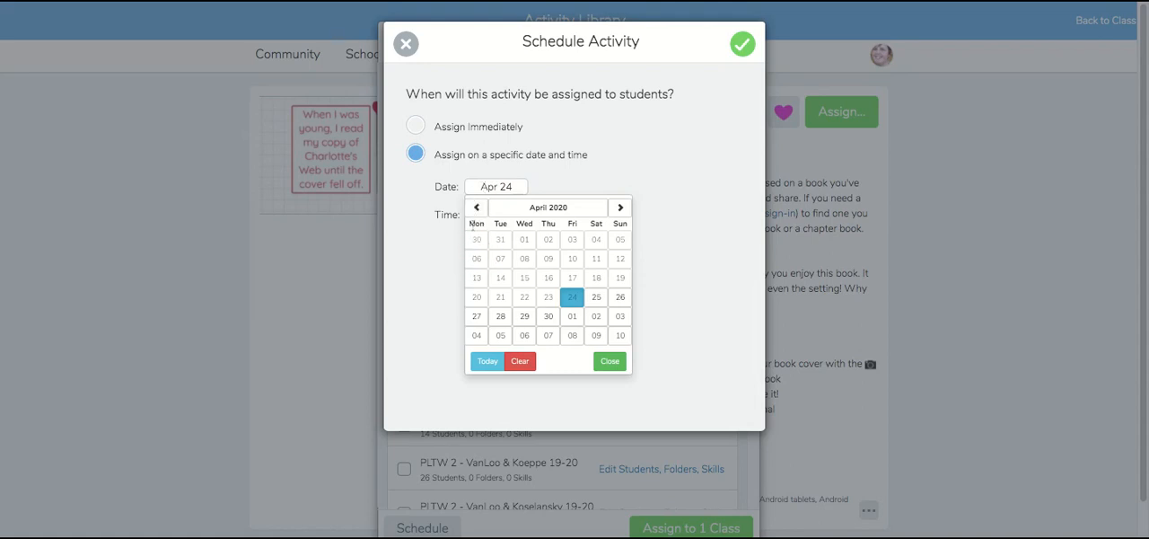
left_click(476, 318)
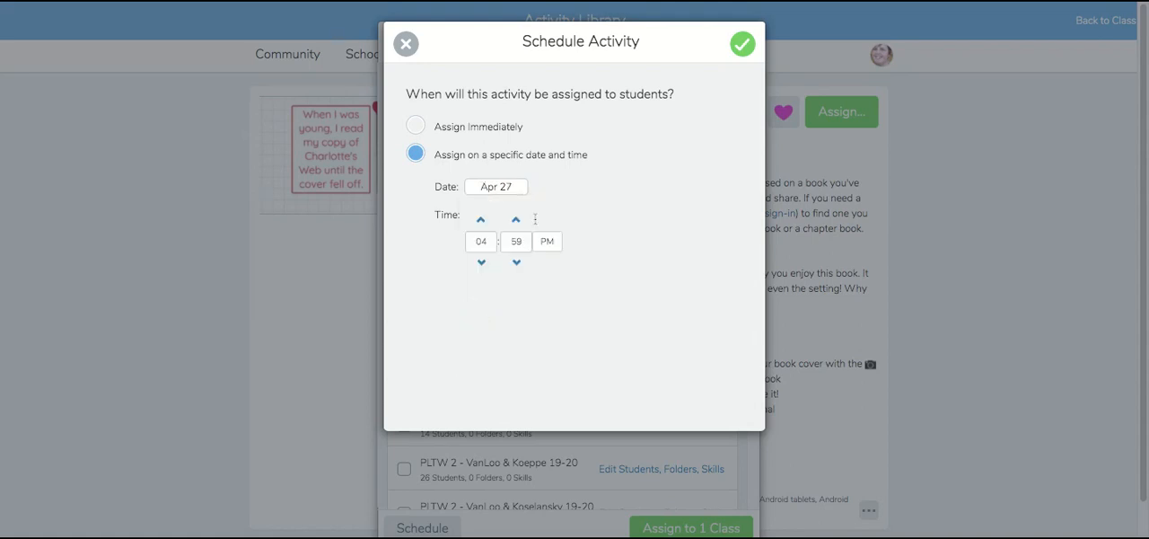
Set the scheduled time to 08:00 AM, confirm the schedule and assign the activity to the Fourth Grade class.
left_click(490, 241)
type("8:0")
type("00")
left_click(547, 243)
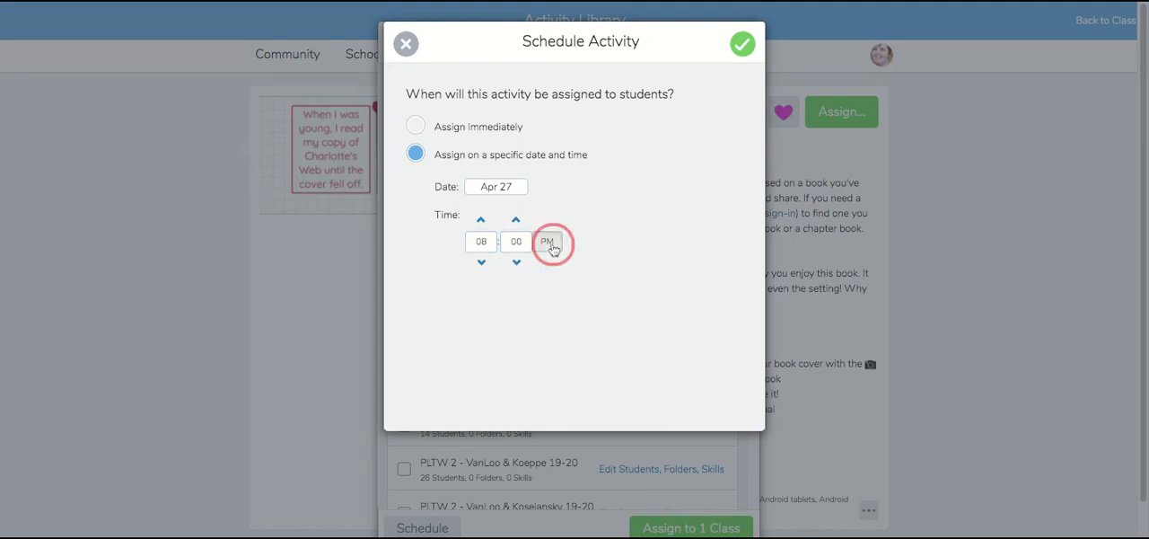
left_click(742, 43)
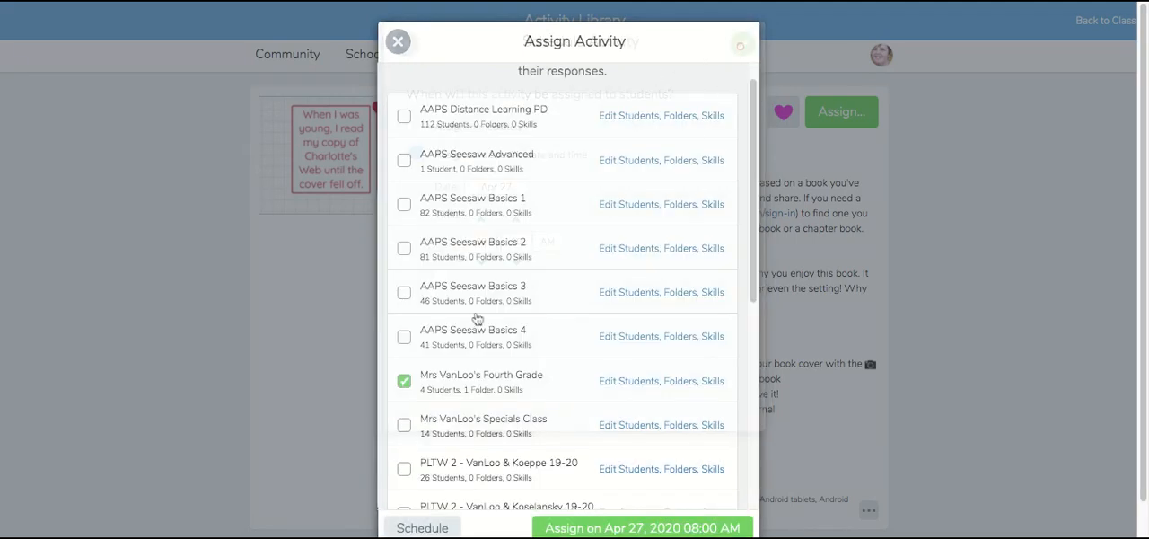
left_click(641, 530)
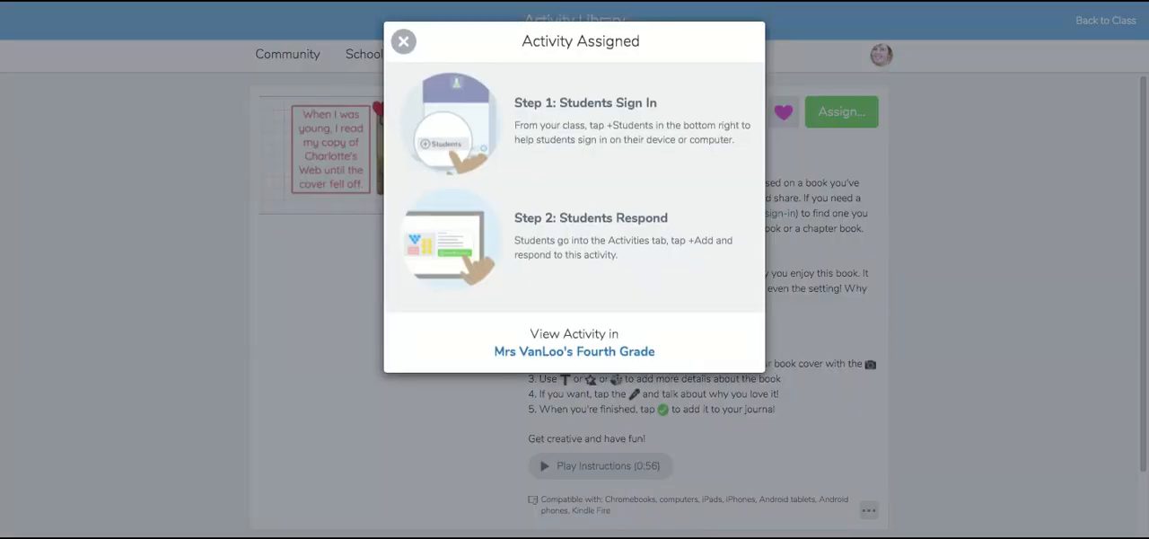
View the activity in the Fourth Grade class and look through its assigned, scheduled and archived activities.
left_click(577, 352)
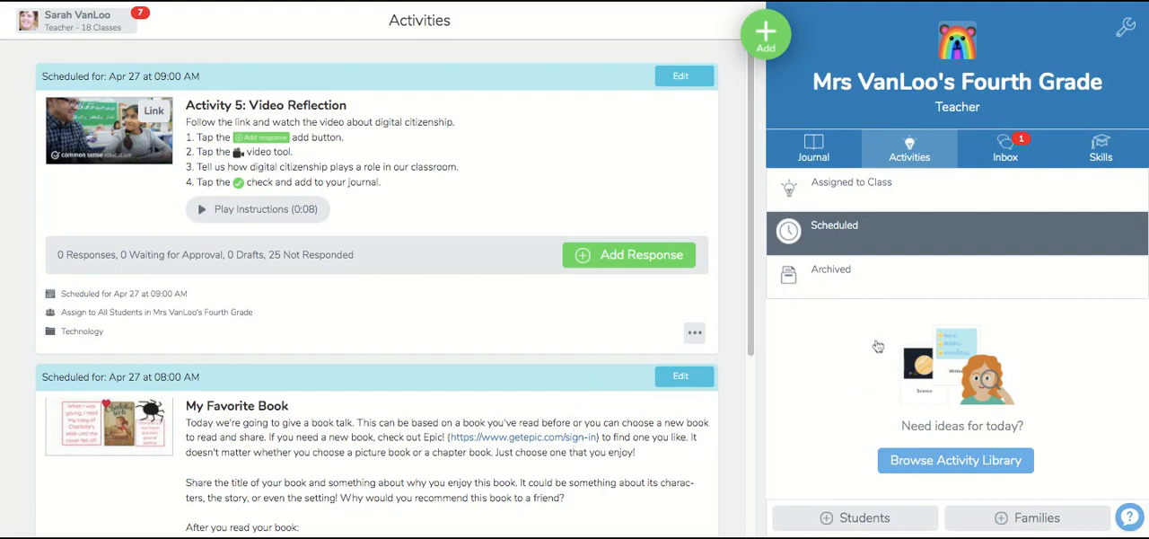
left_click(862, 187)
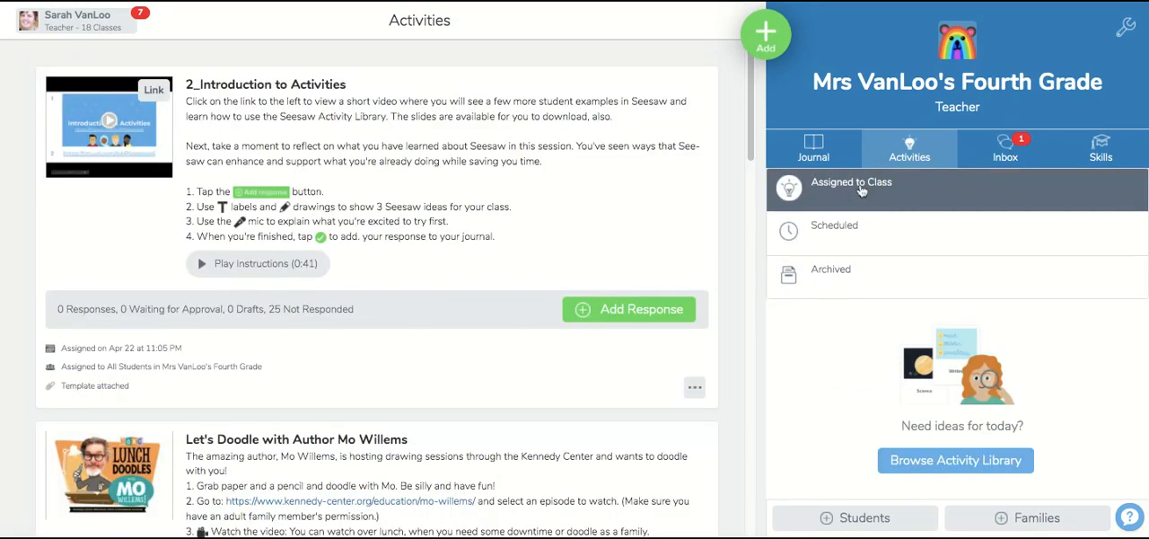
left_click(860, 227)
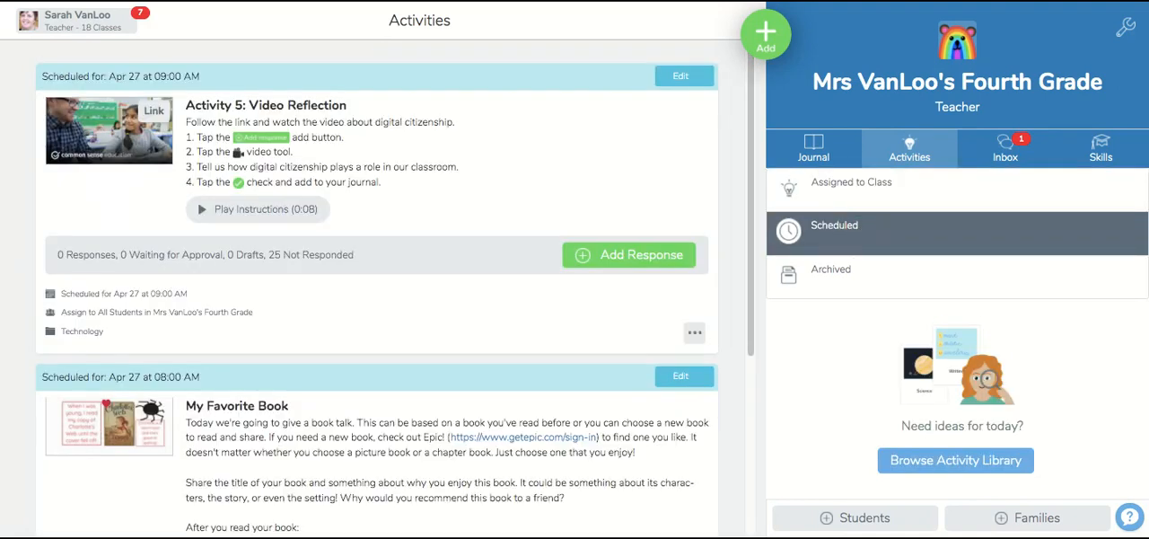
left_click(849, 280)
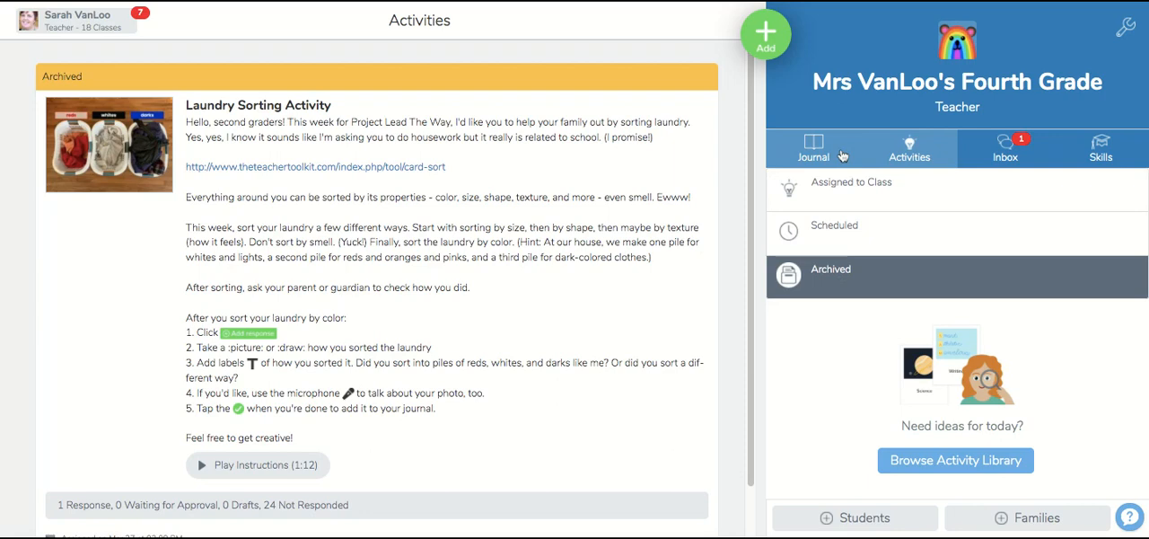
Archive the "Sound- Building an Instrument" activity from the activities assigned to the class.
left_click(828, 201)
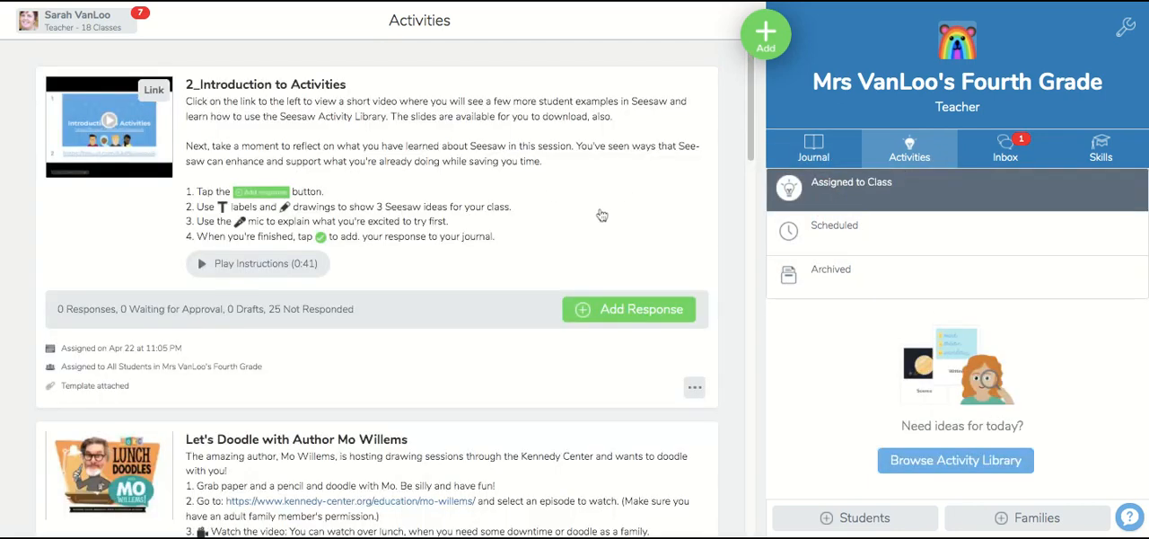
scroll(602, 216, "down", 3)
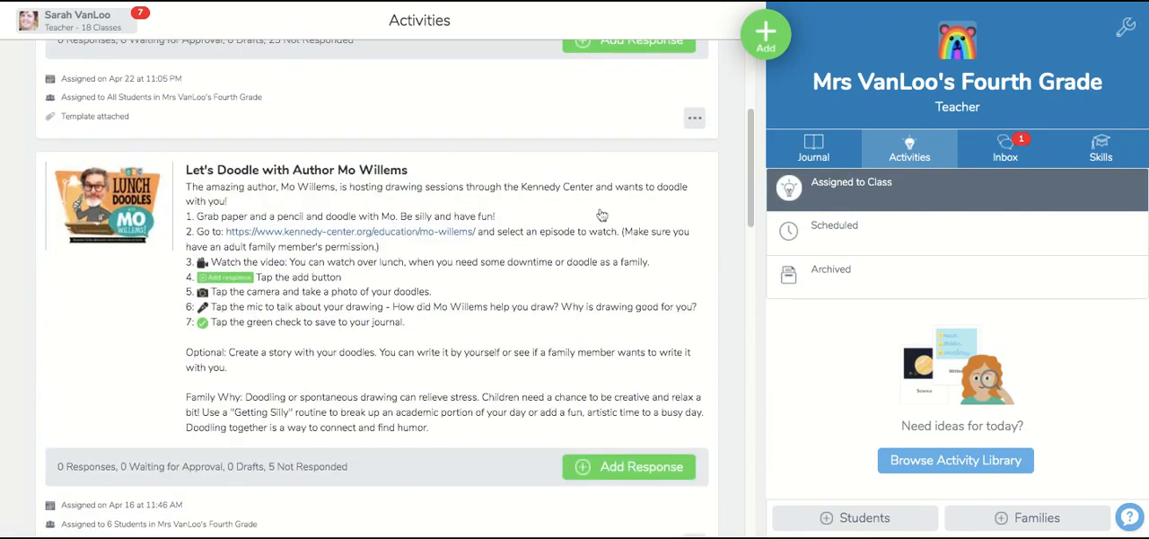
scroll(602, 216, "down", 4)
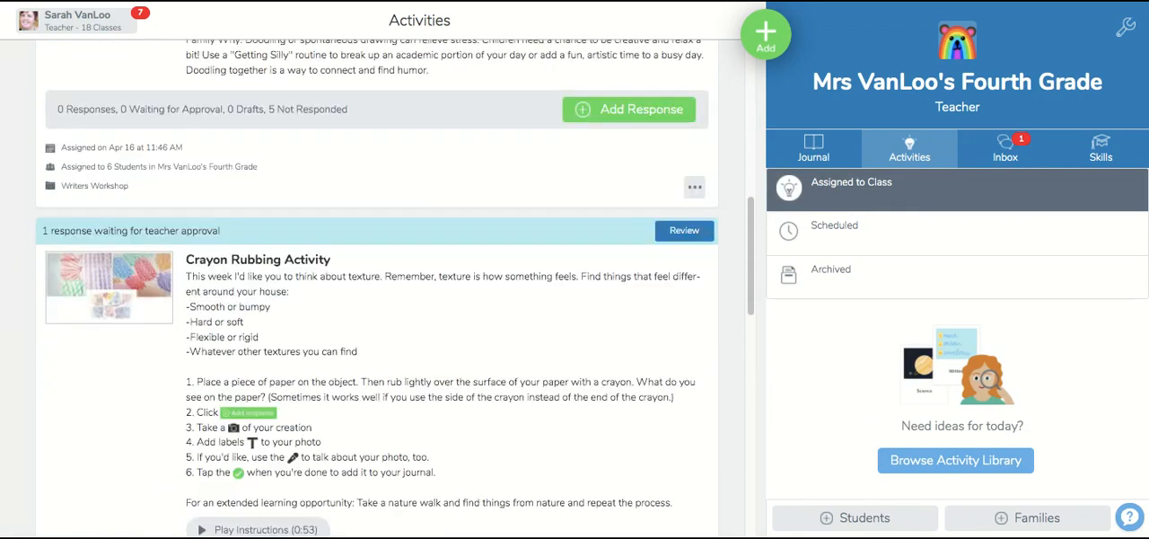
scroll(395, 287, "down", 8)
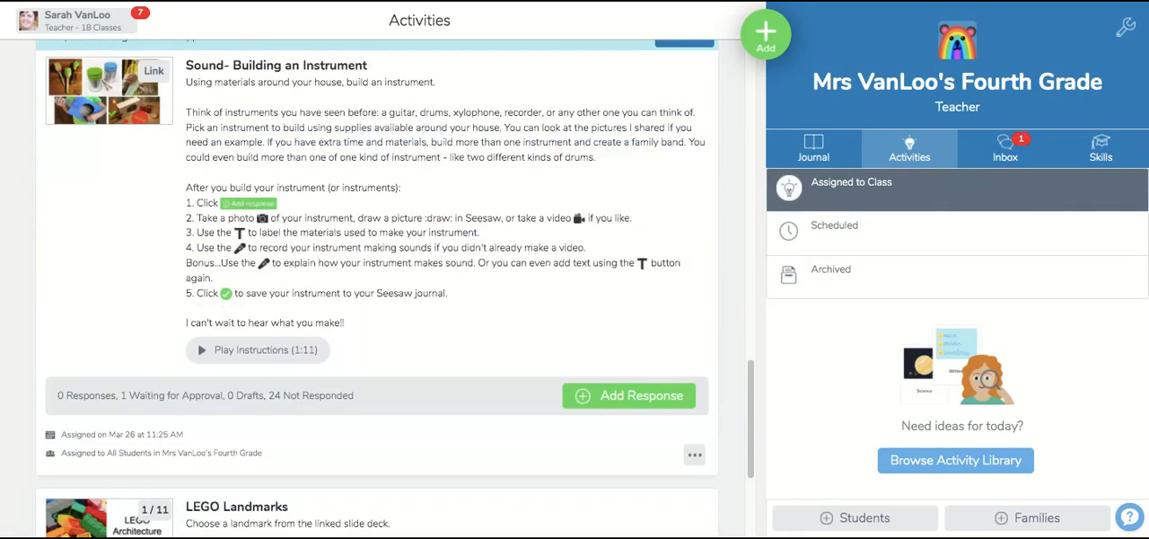
scroll(395, 287, "up", 1)
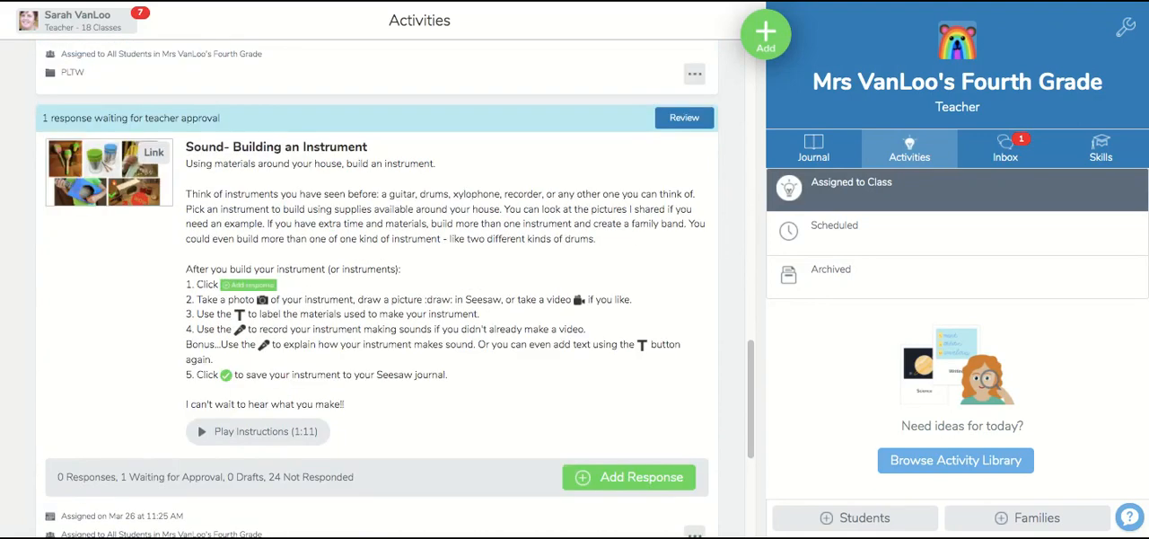
scroll(618, 236, "down", 1)
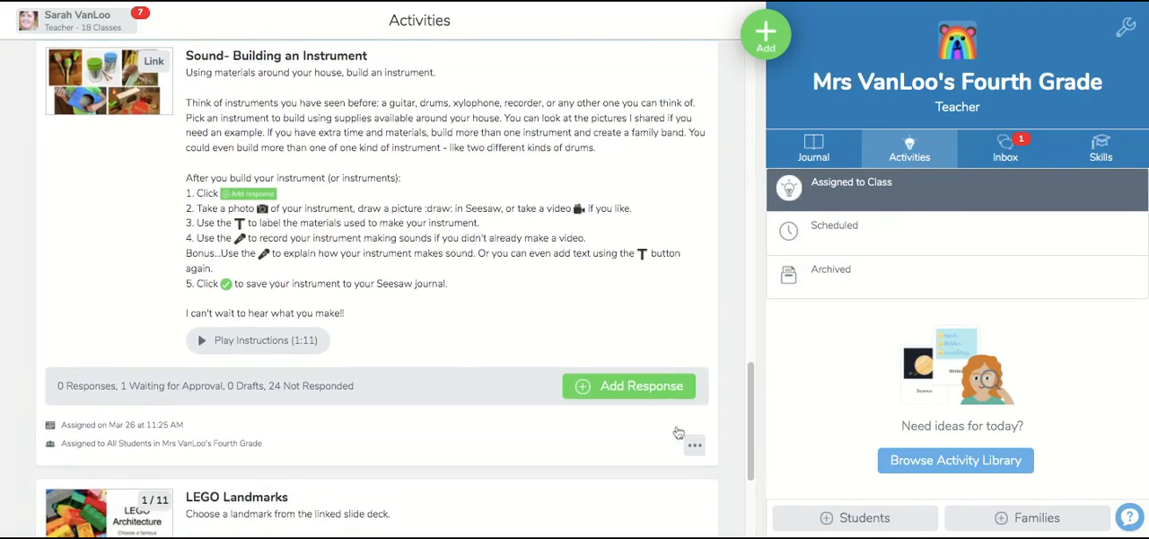
left_click(688, 453)
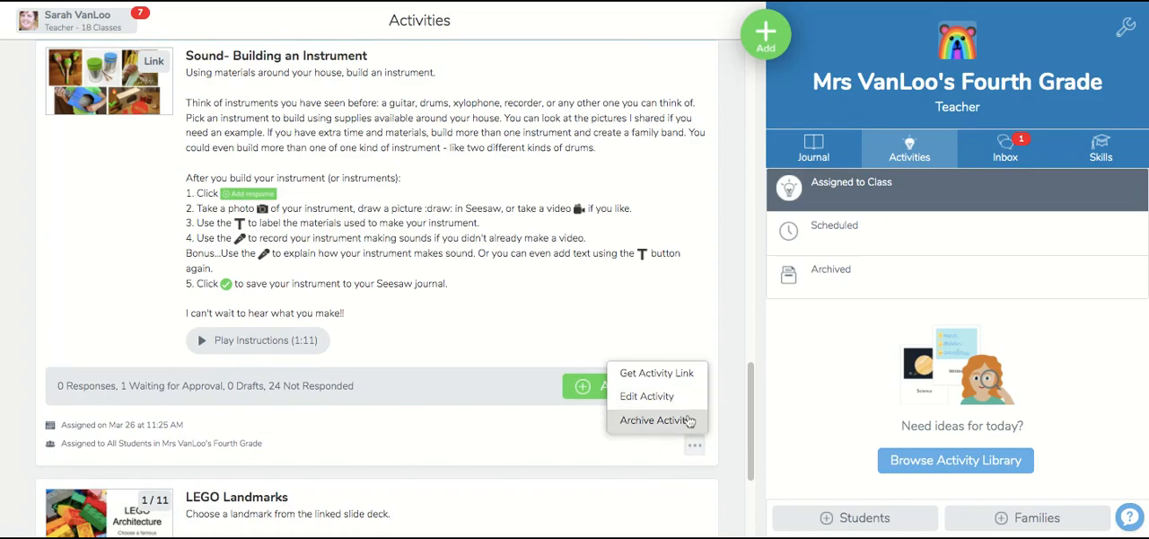
left_click(688, 420)
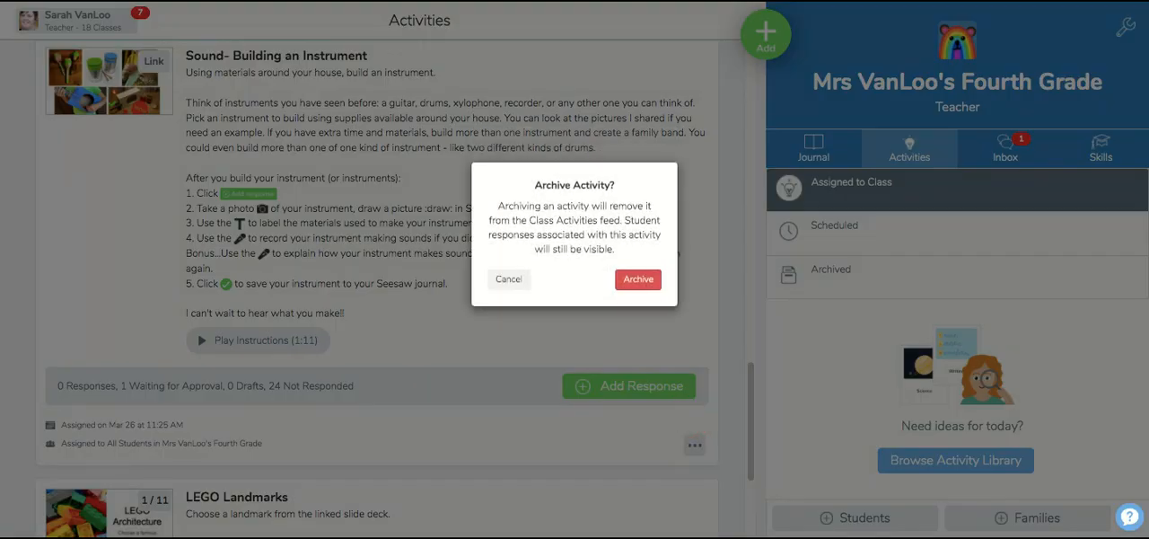
left_click(641, 279)
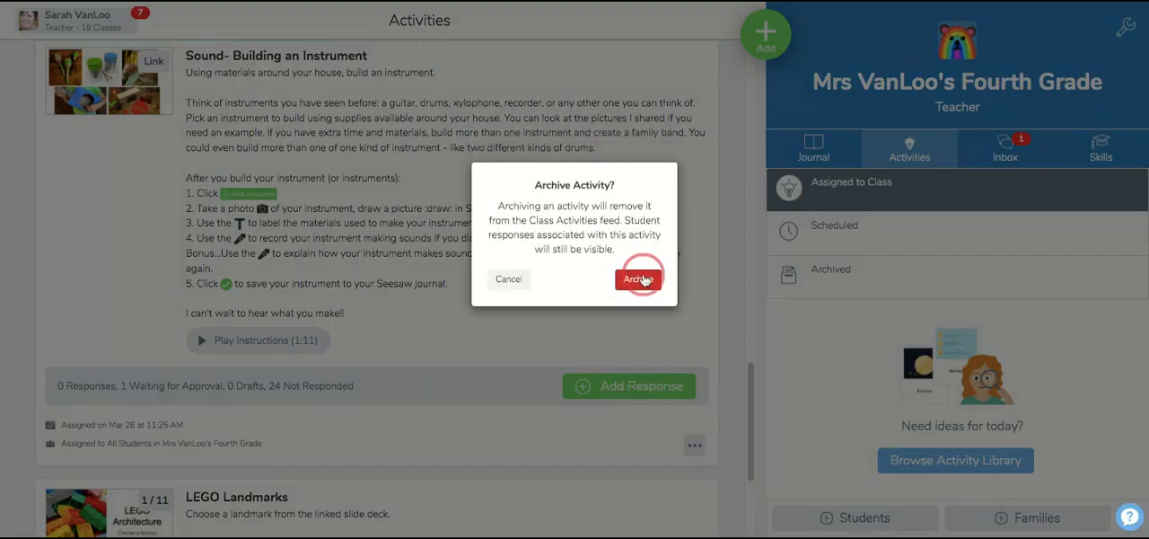